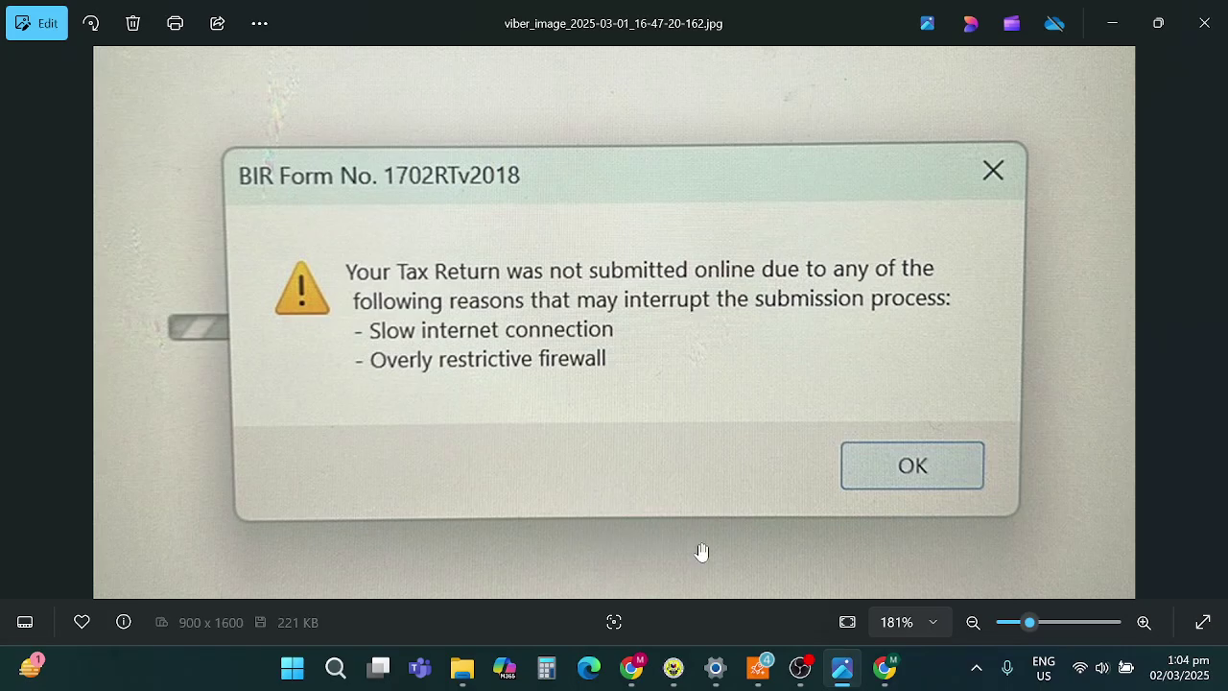
# - Switch to Chrome, search Google for "ebir" in a new tab, and open the Bureau of Internal Revenue's eBIRForms page
pyautogui.click(674, 669)
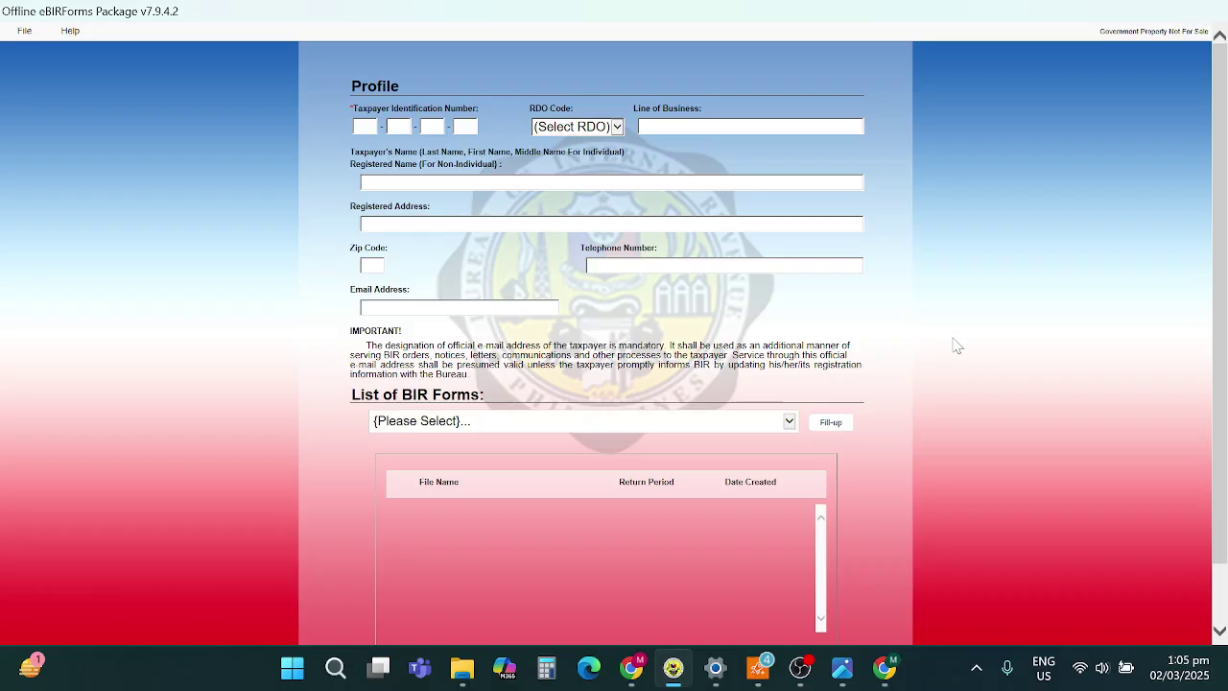
pyautogui.click(884, 666)
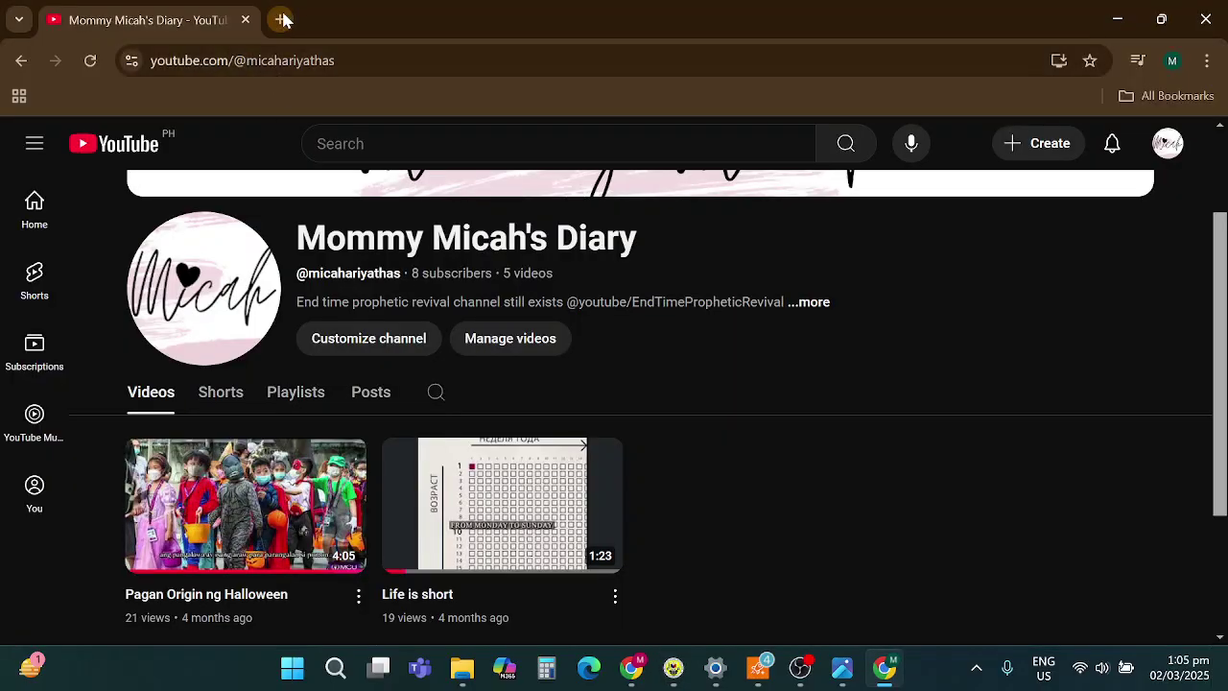
pyautogui.click(279, 20)
pyautogui.click(239, 58)
pyautogui.click(243, 101)
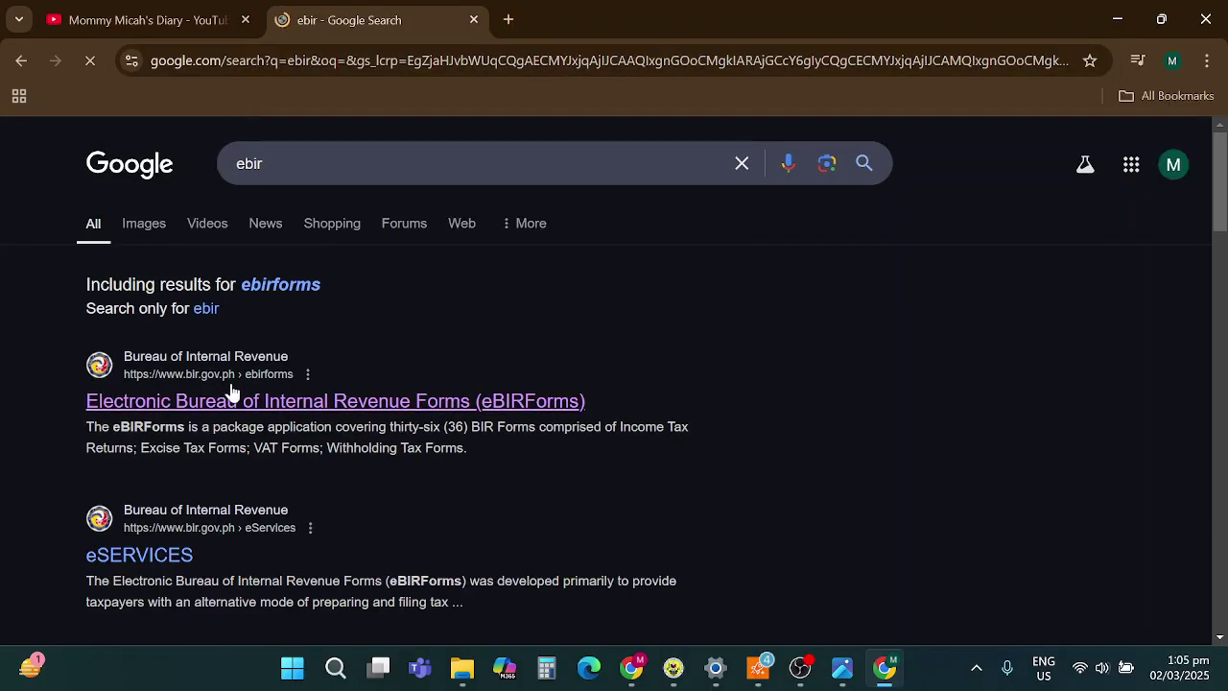
pyautogui.click(240, 403)
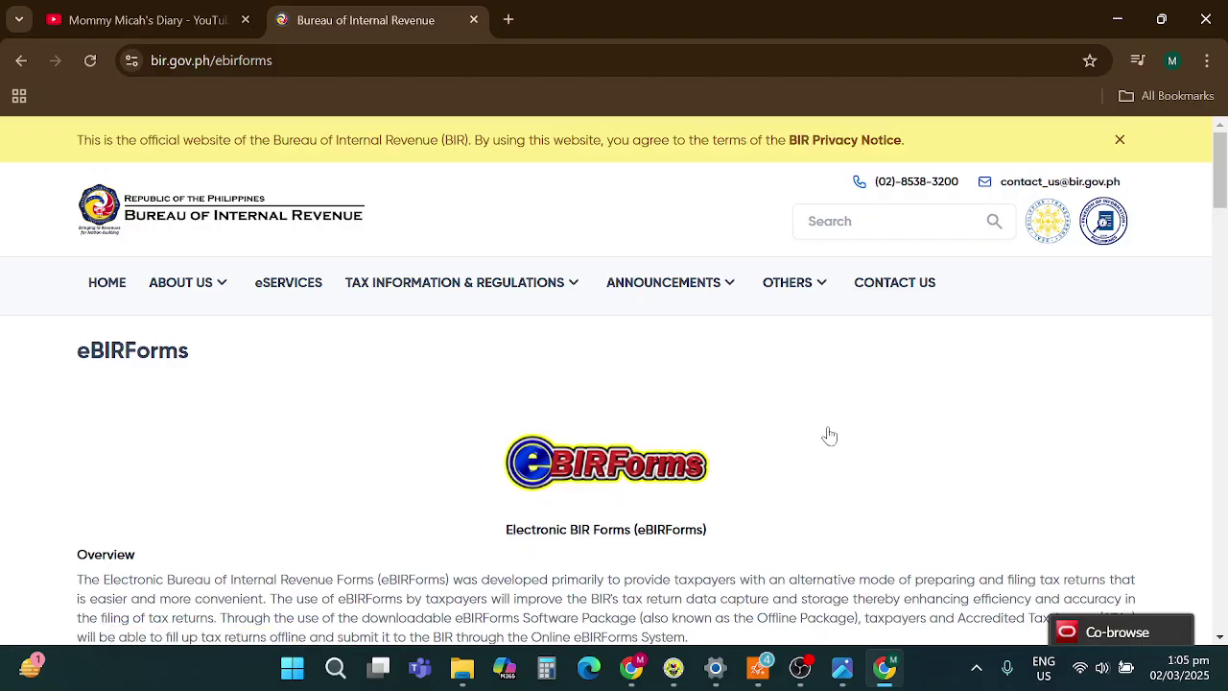
# - Switch to Windows Settings and uninstall eBIRForms version v7.9.4.2 from the installed apps, confirming its complete removal
pyautogui.click(719, 682)
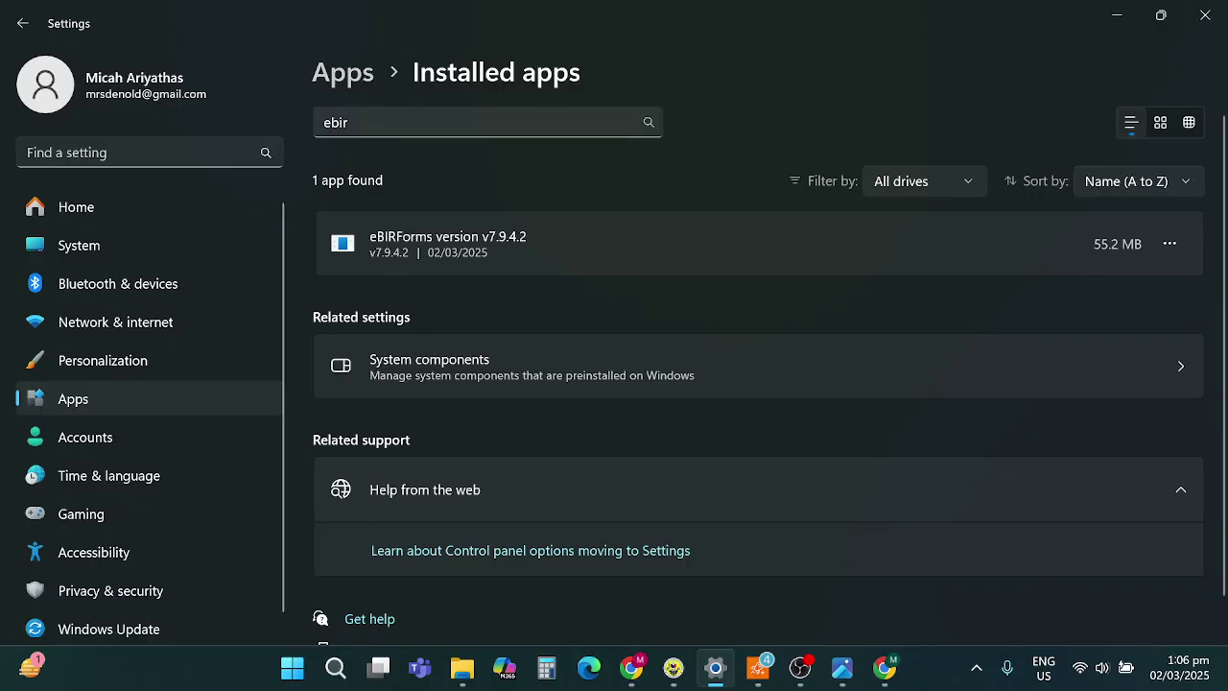
pyautogui.click(349, 122)
pyautogui.hotkey('ctrl', 'a')
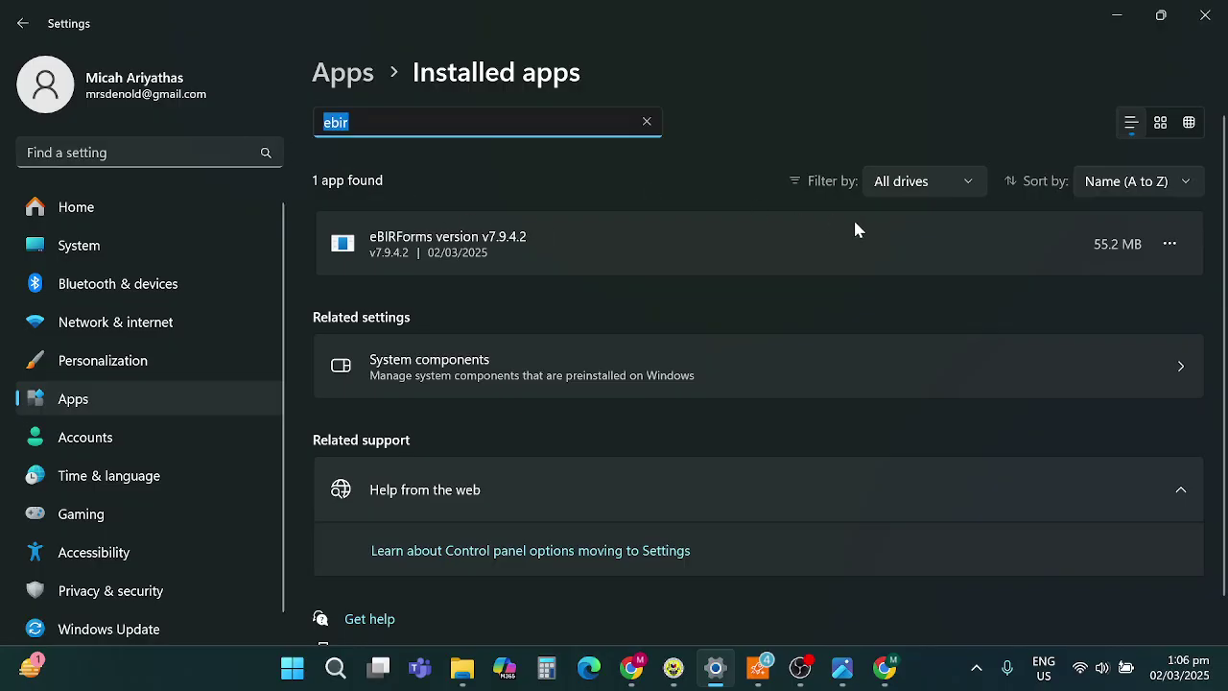
pyautogui.click(1169, 246)
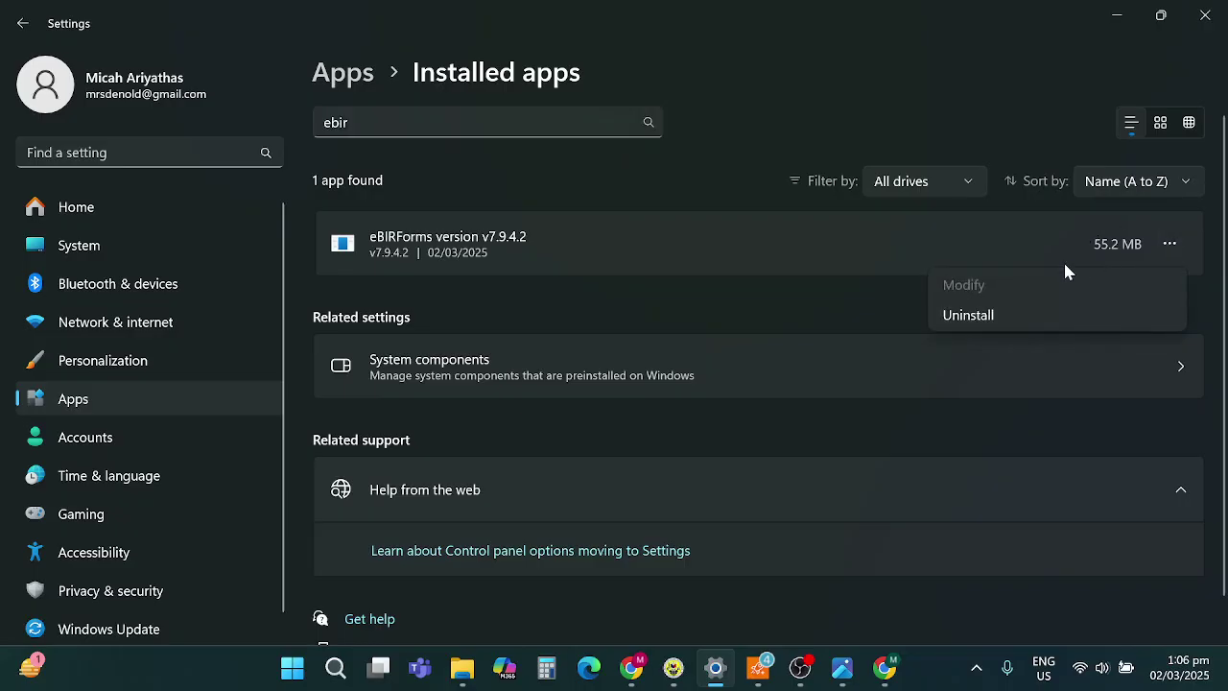
pyautogui.click(967, 319)
pyautogui.click(1116, 347)
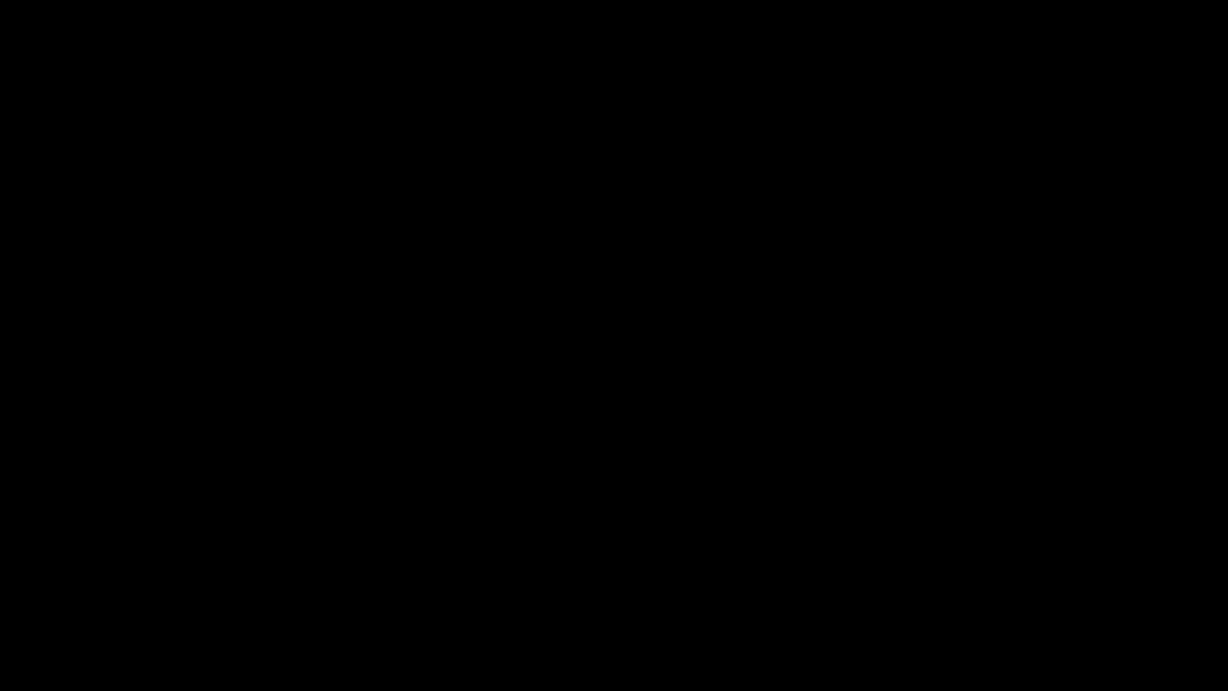
pyautogui.click(572, 487)
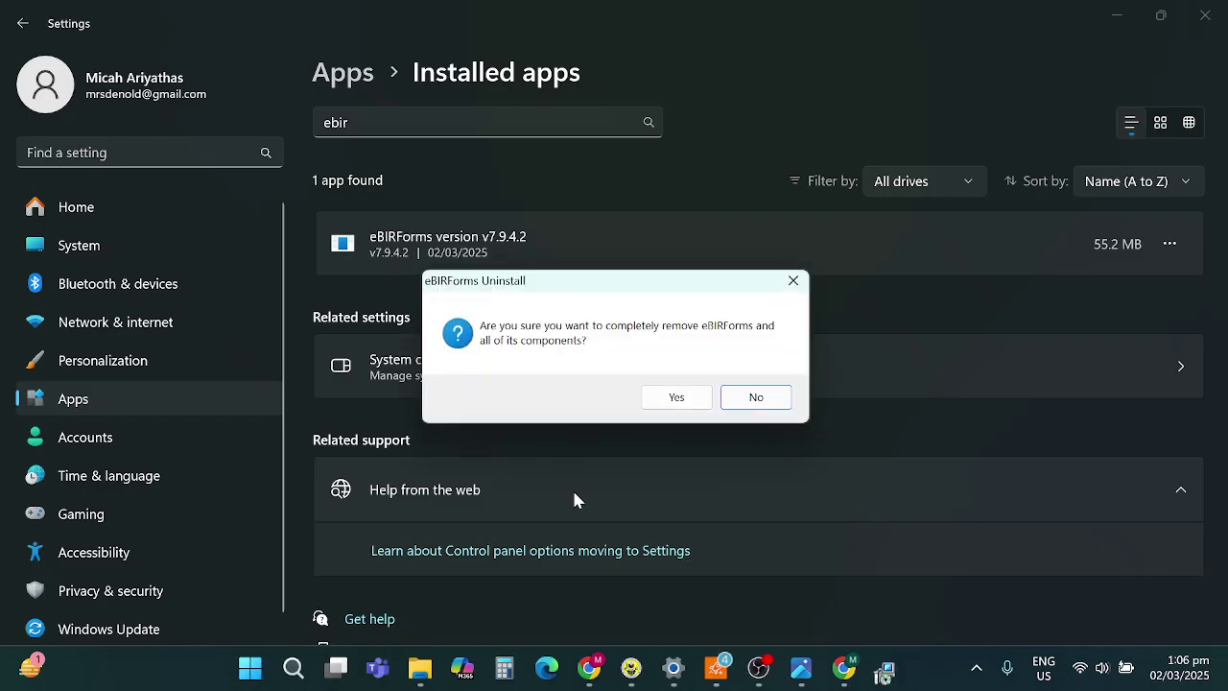
pyautogui.click(676, 397)
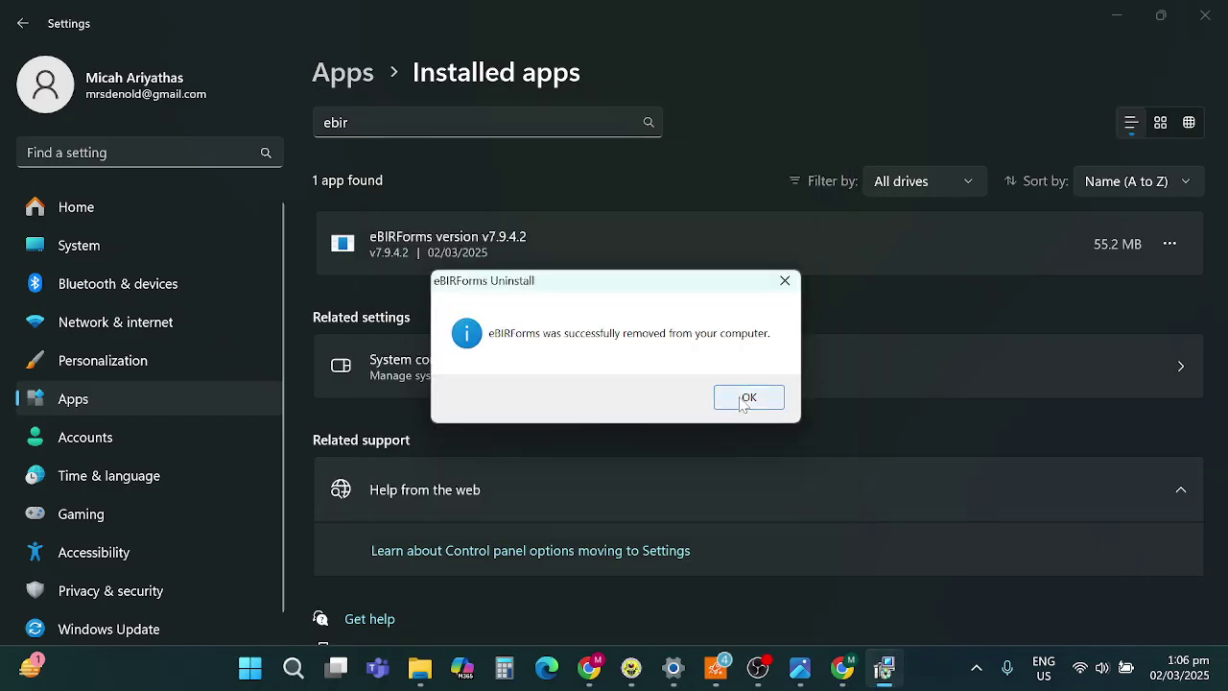
pyautogui.click(744, 401)
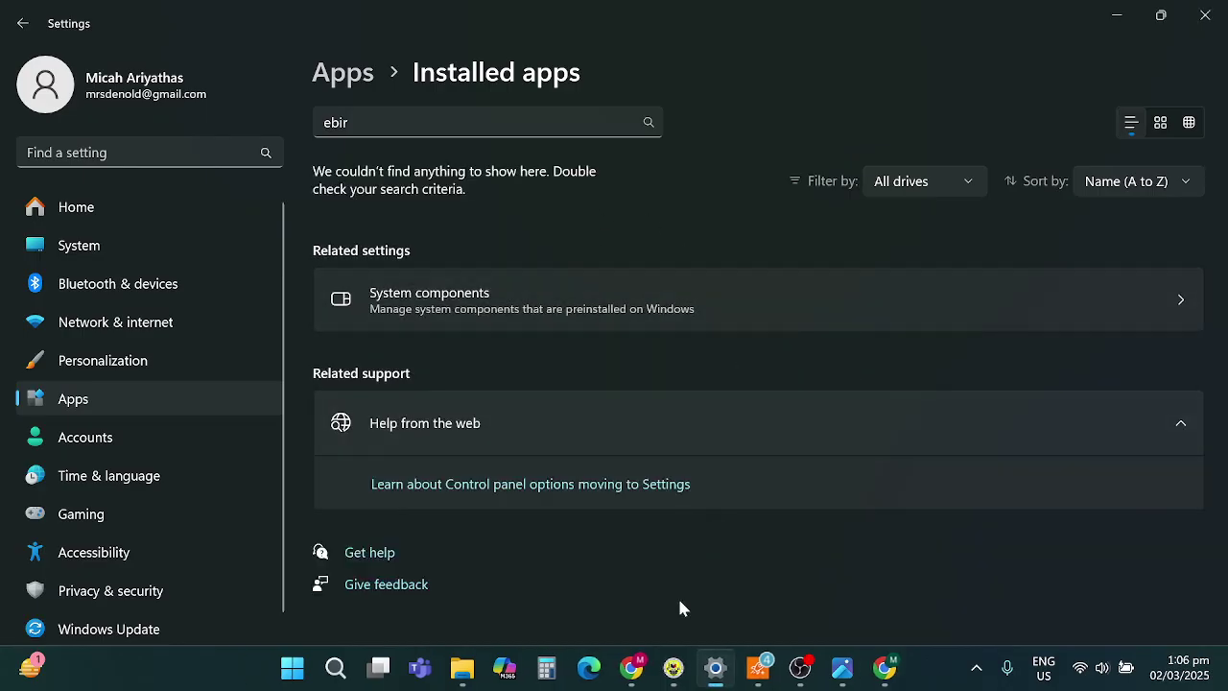
# - Switch back to Chrome, download the eBIRForms v7.9.4.2 package from the BIR page, and open the downloaded zip
pyautogui.click(883, 669)
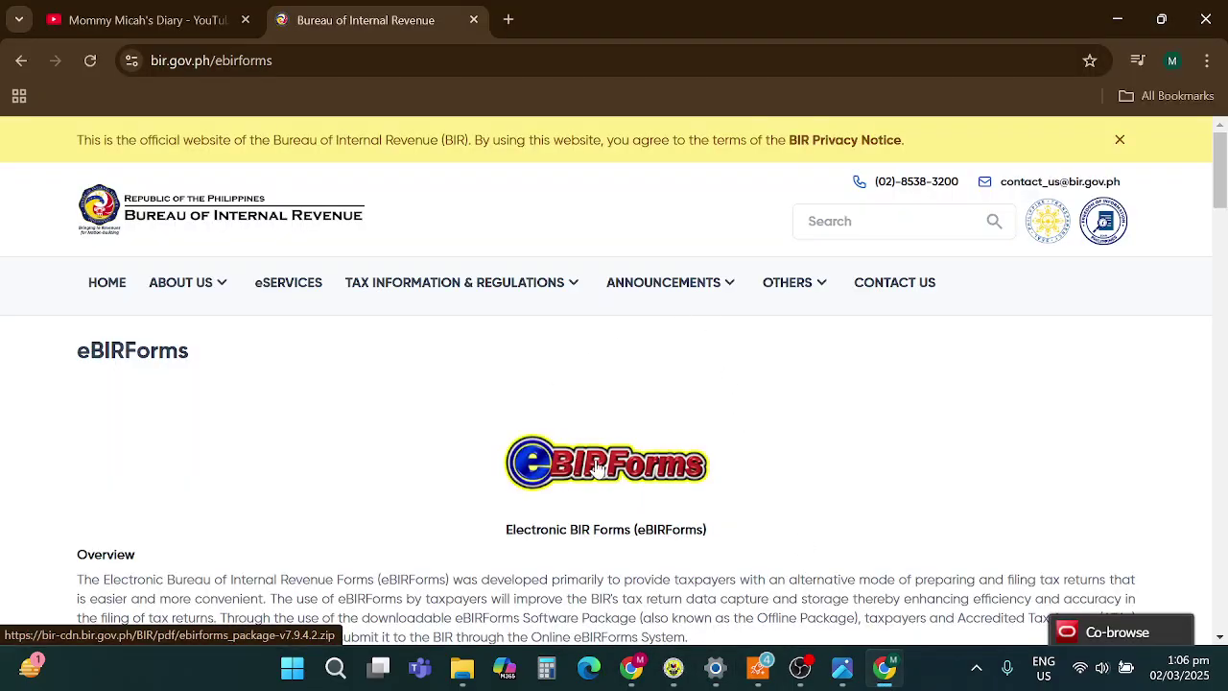
pyautogui.click(594, 467)
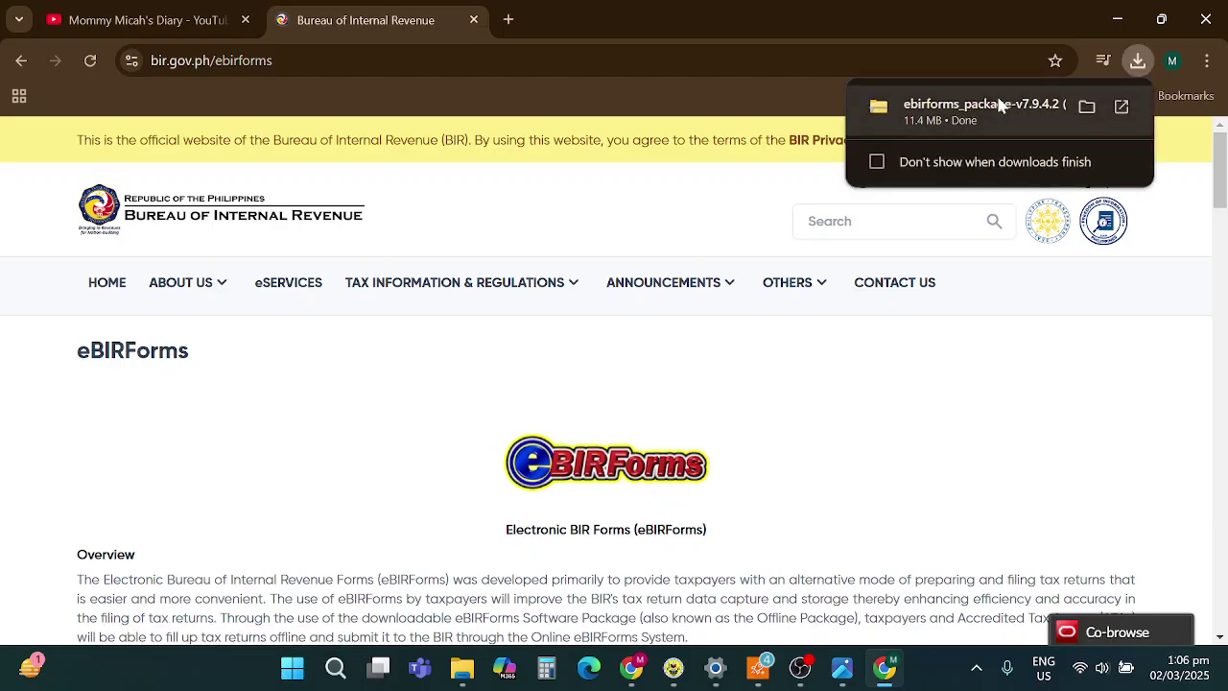
pyautogui.click(1008, 112)
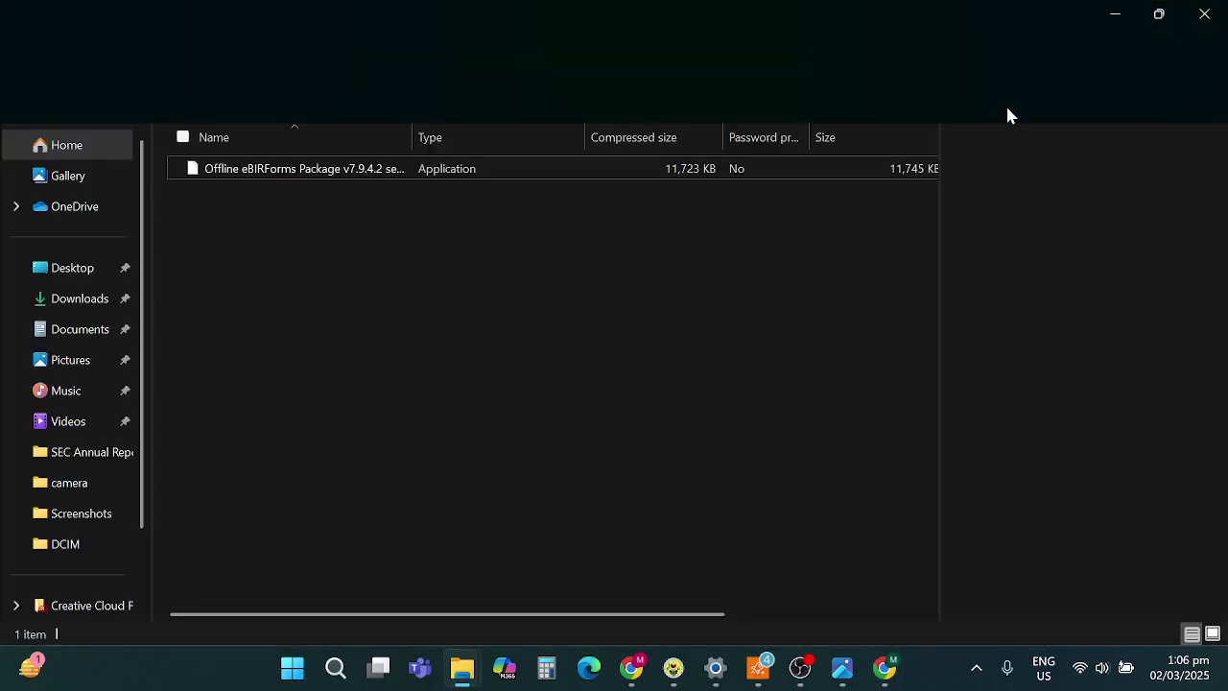
# - Run the Offline eBIRForms Package v7.9.4.2 setup and install it into the existing C:\eBIRForms folder
pyautogui.doubleClick(391, 171)
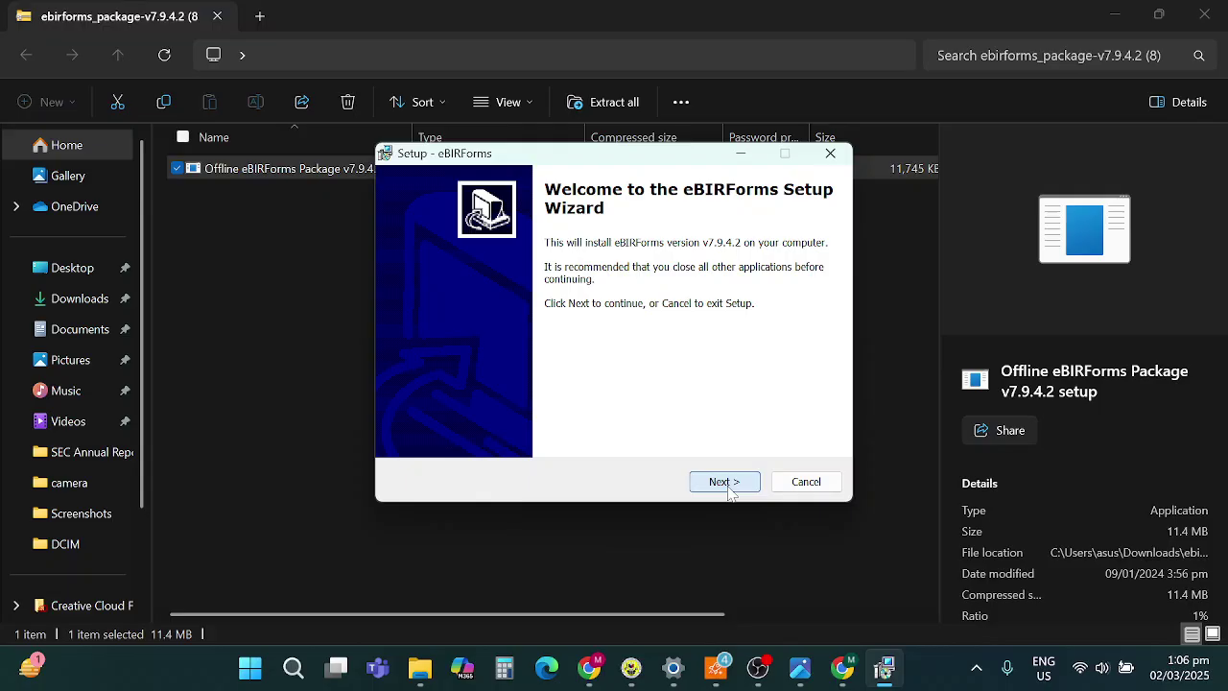
pyautogui.click(724, 485)
pyautogui.click(727, 485)
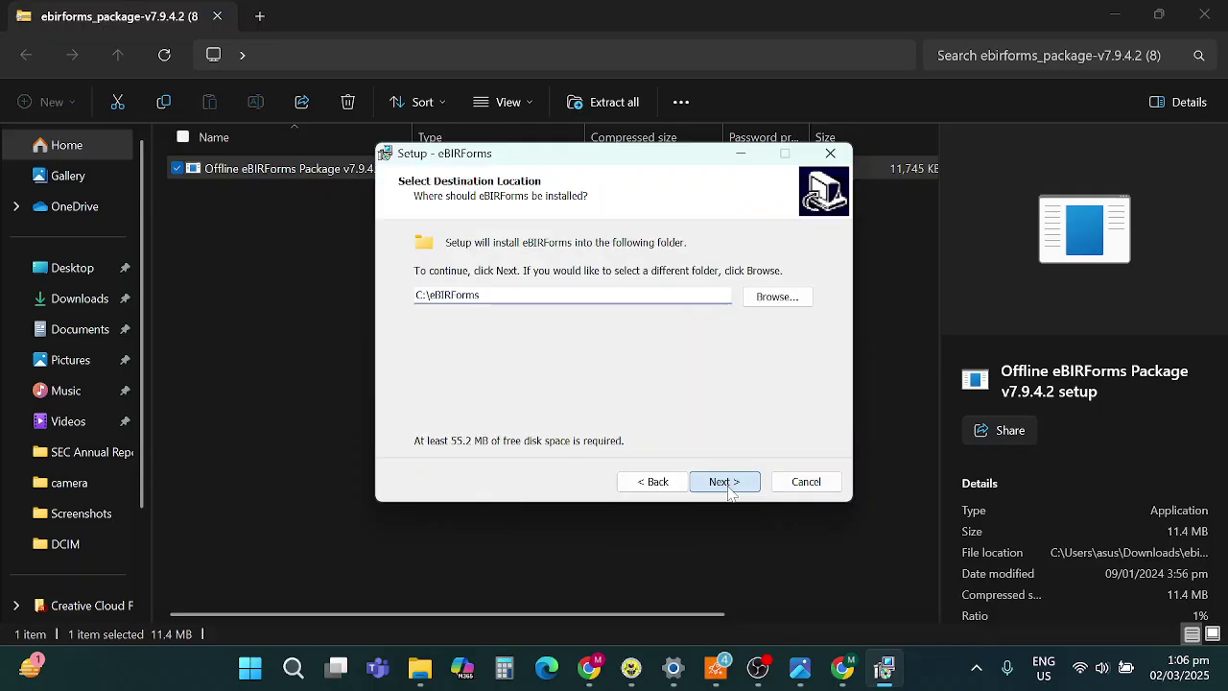
pyautogui.click(677, 417)
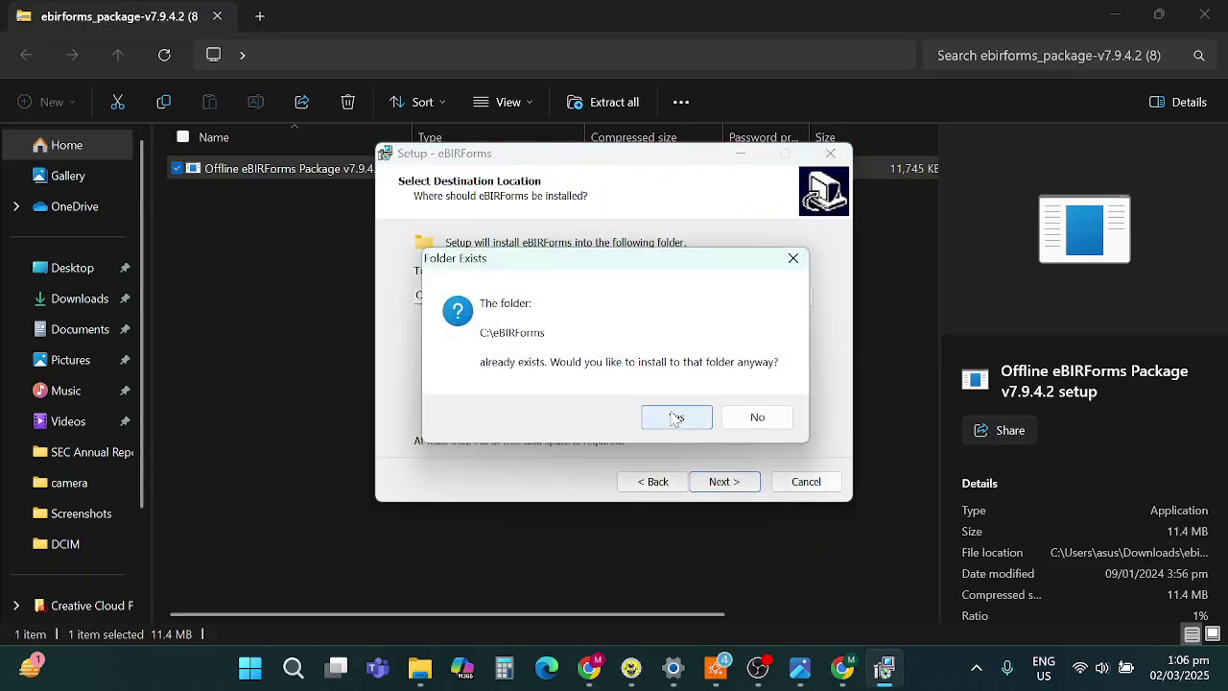
pyautogui.click(719, 482)
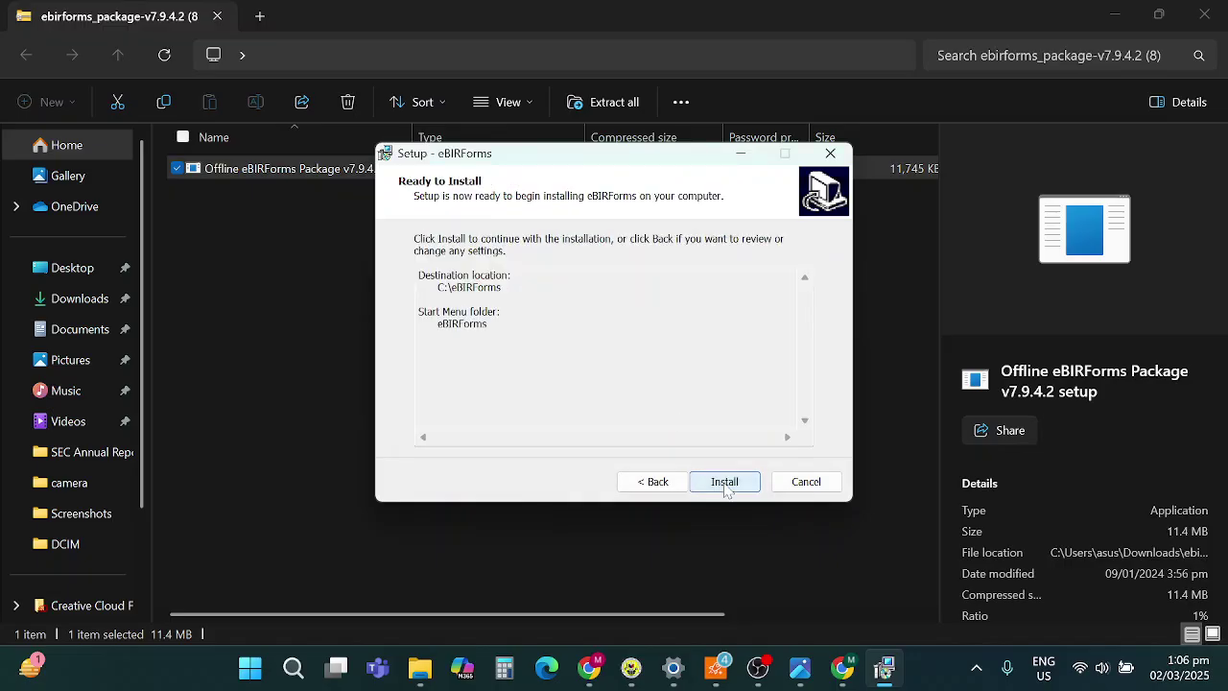
pyautogui.click(726, 487)
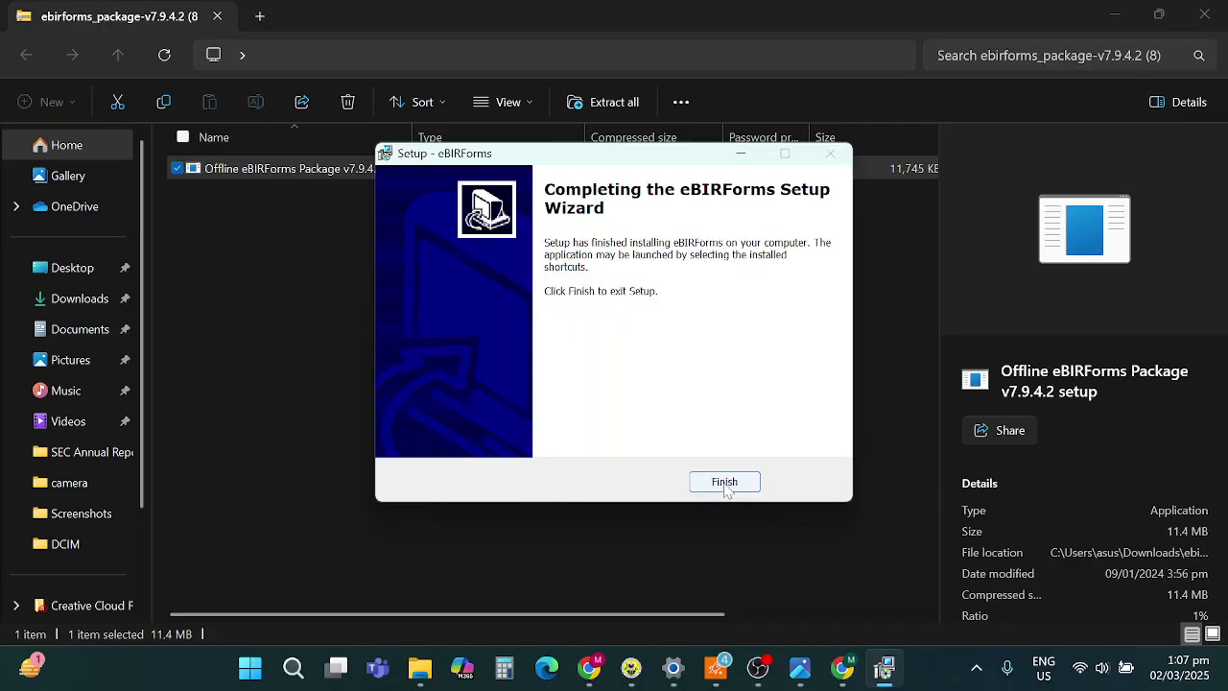
pyautogui.click(725, 485)
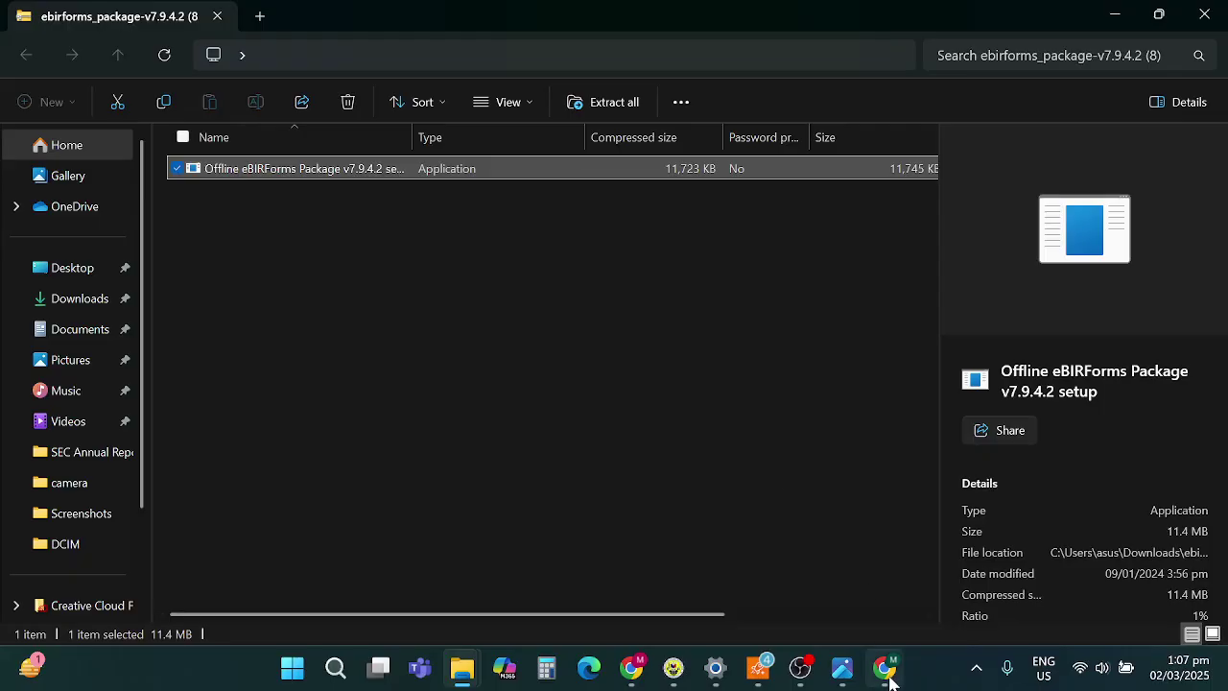
# - Search Windows for "ebir" and launch the eBIRForms app
pyautogui.click(333, 664)
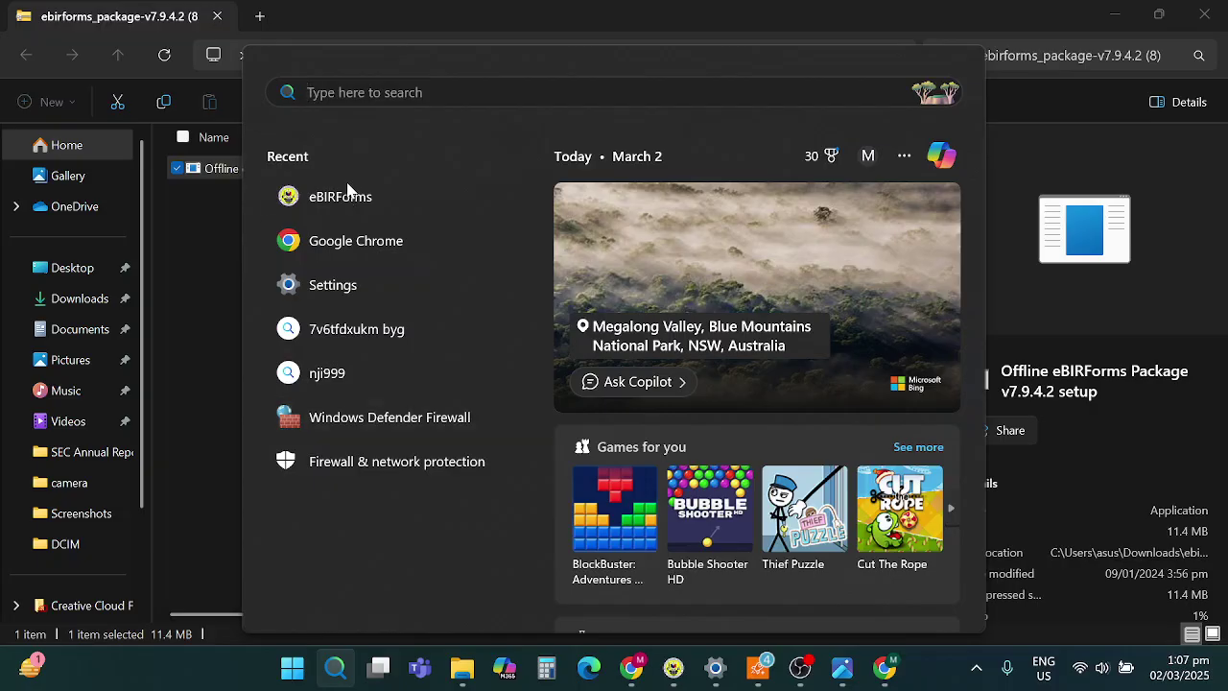
pyautogui.click(278, 669)
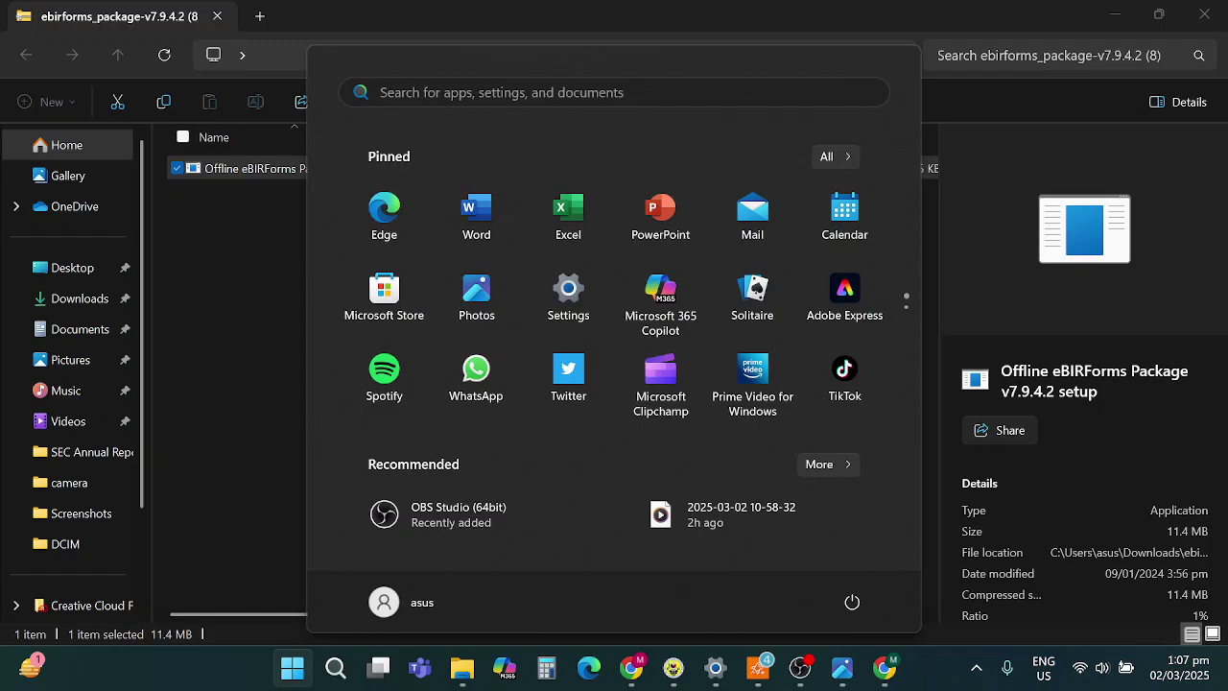
pyautogui.write('ebi')
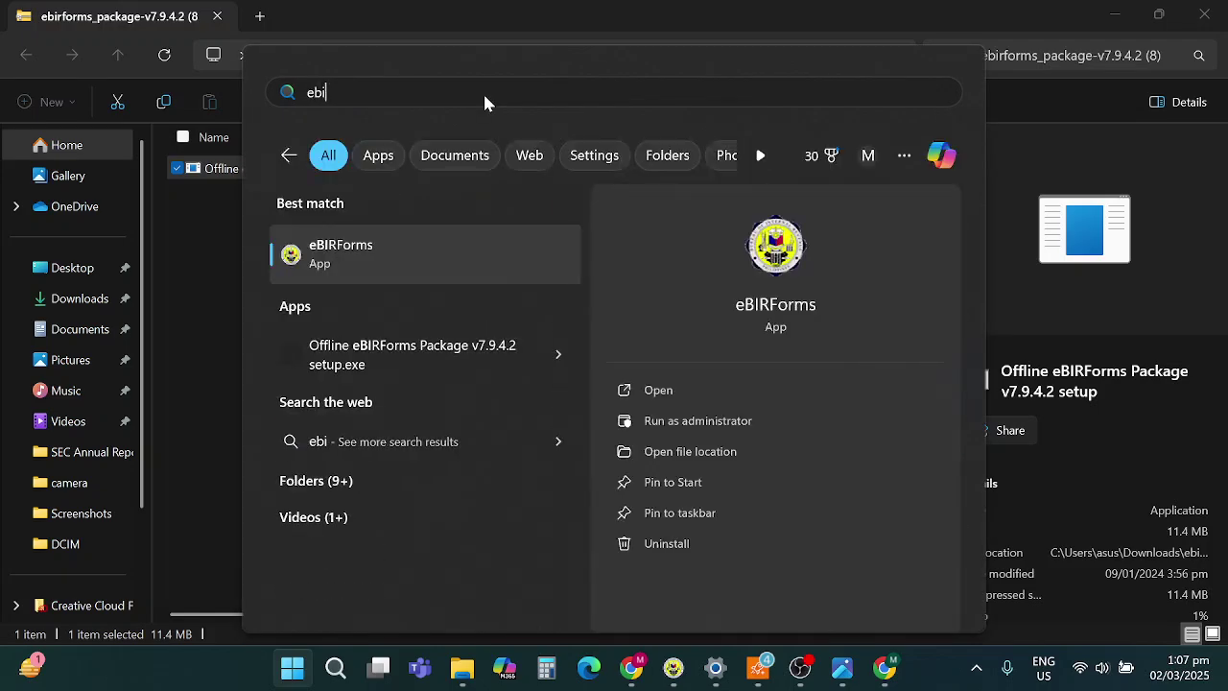
pyautogui.write('t')
pyautogui.press('BackSpace')
pyautogui.write('r')
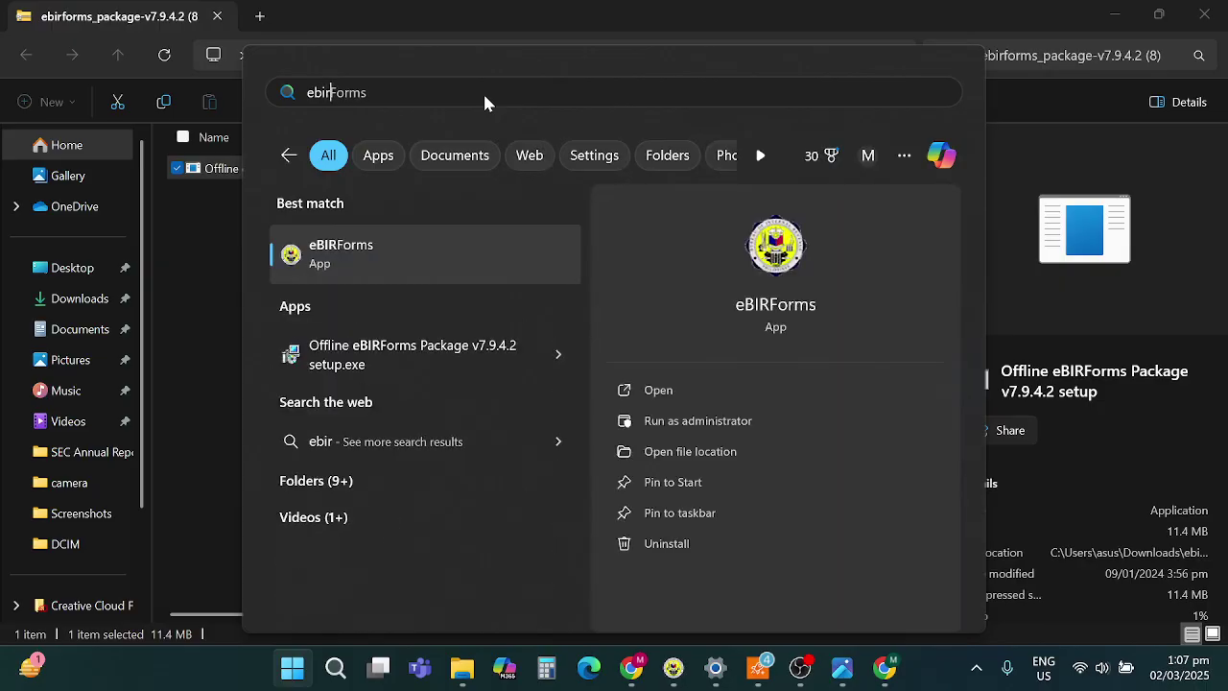
pyautogui.click(390, 246)
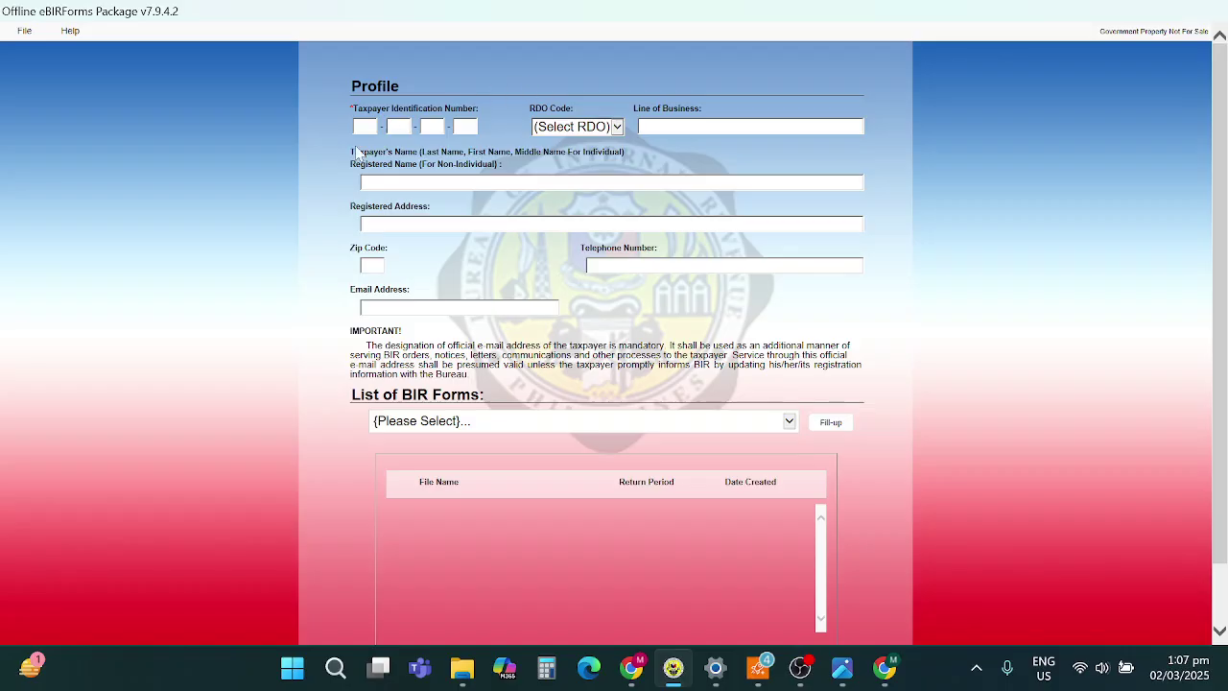
# - Look over the taxpayer profile fields and the list of available BIR forms
pyautogui.click(398, 125)
pyautogui.click(786, 422)
pyautogui.click(725, 428)
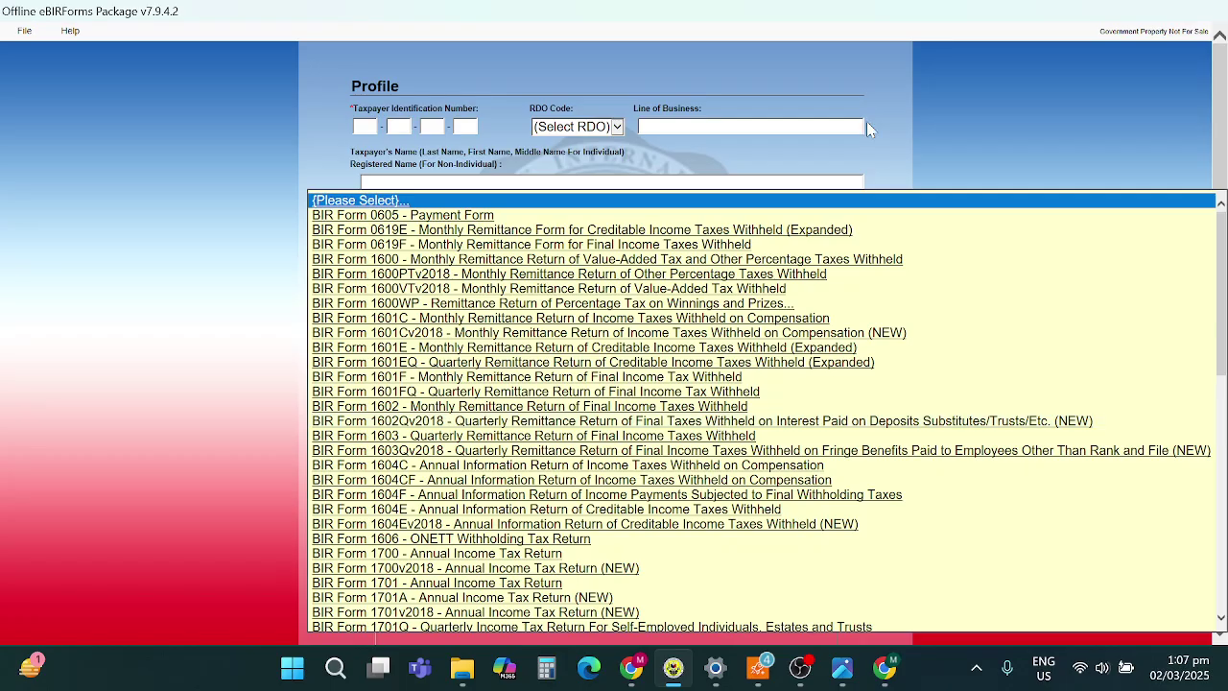
pyautogui.click(903, 111)
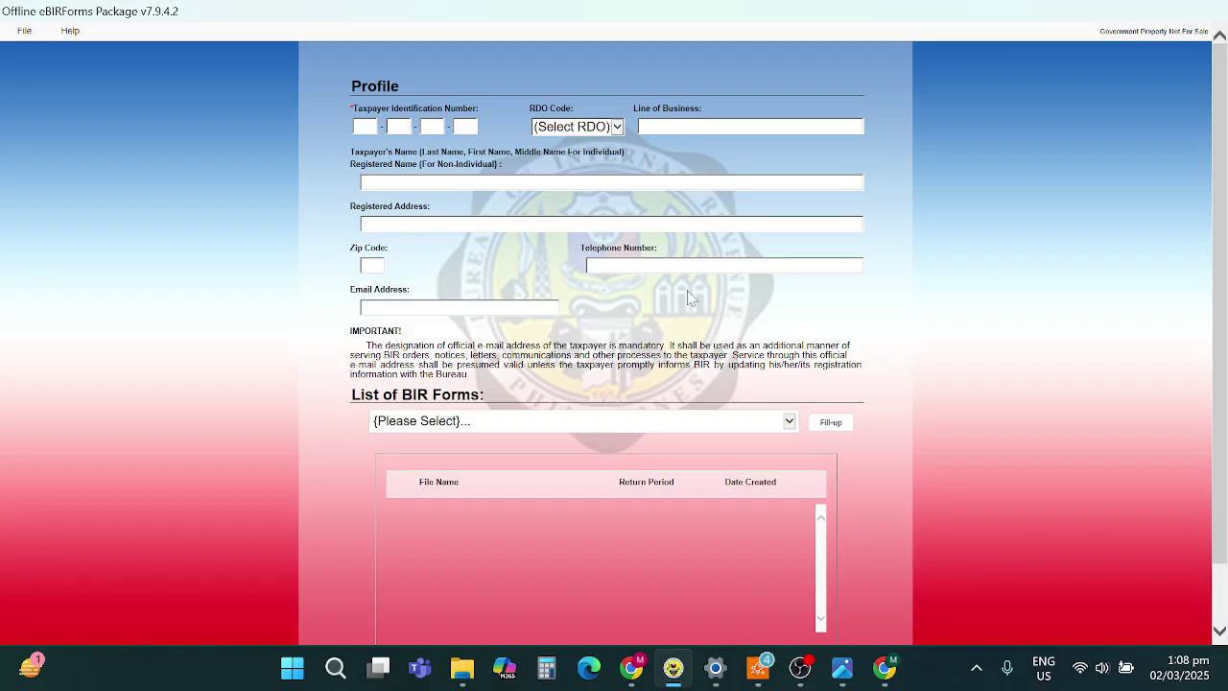
pyautogui.click(800, 670)
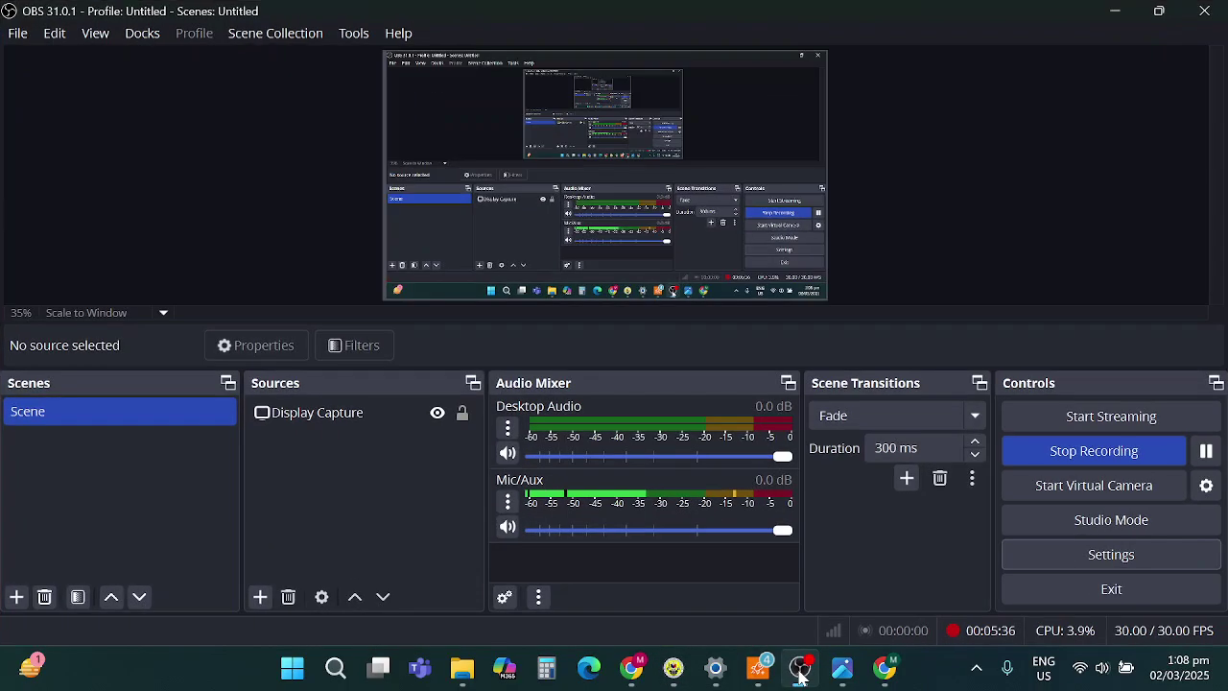